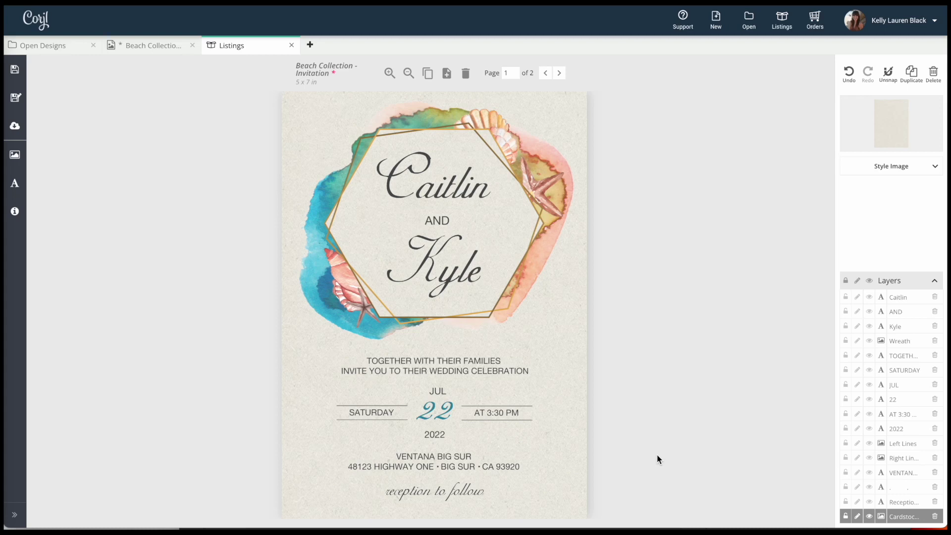
- Save the Beach Collection invitation design with Ctrl+S
key(ctrl+s)
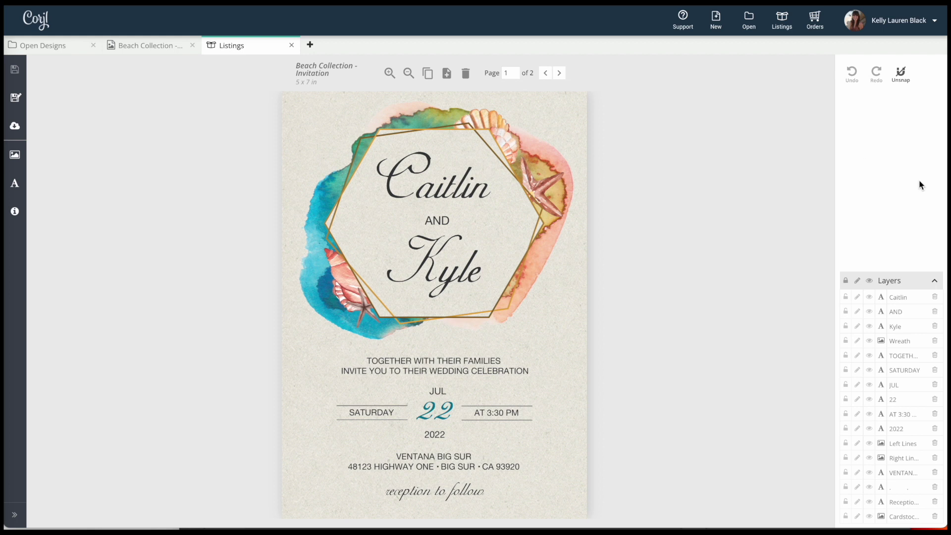
click(934, 281)
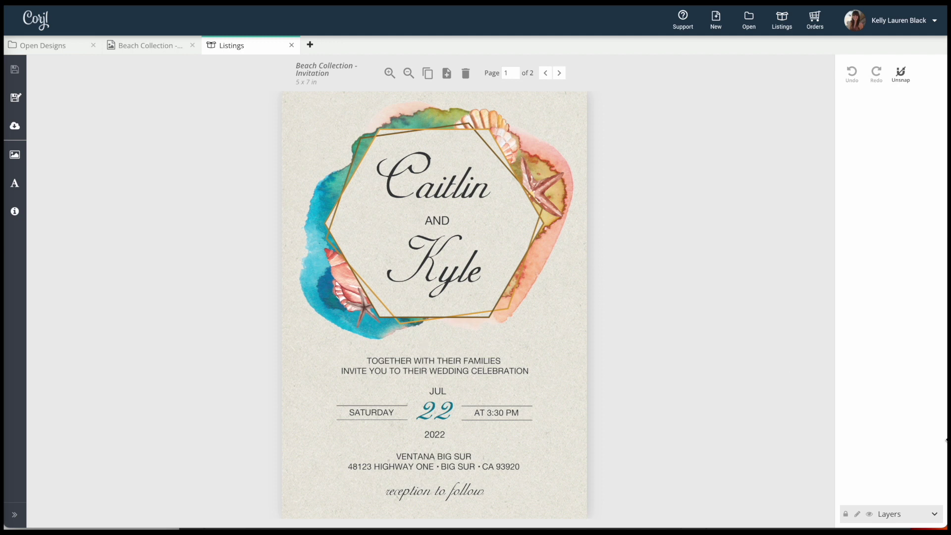
click(934, 516)
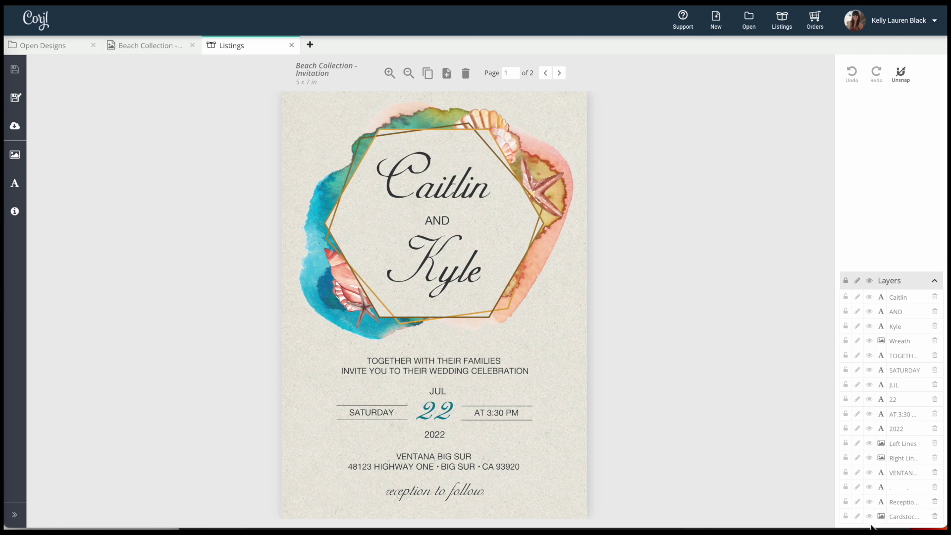
click(906, 518)
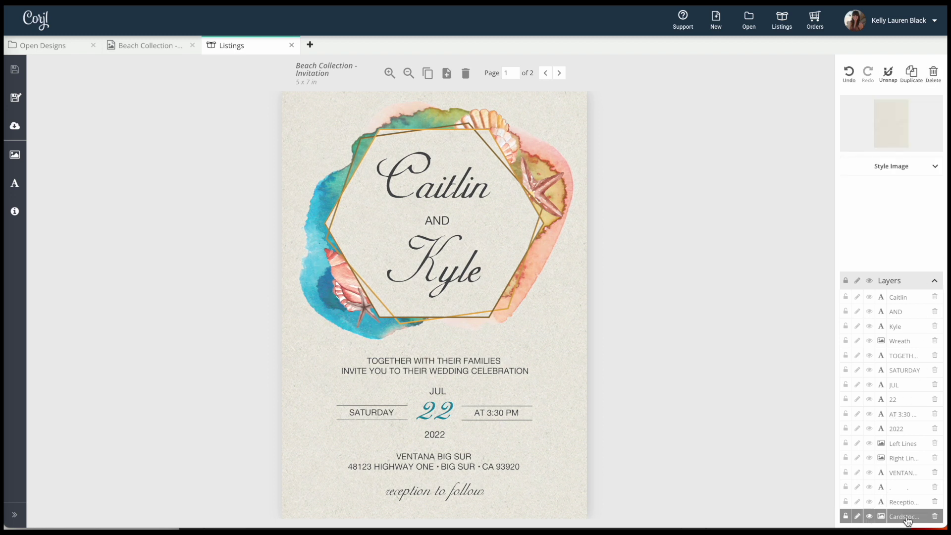
- Hide and show the Cardstock layer twice, ending with the textured background visible
click(870, 516)
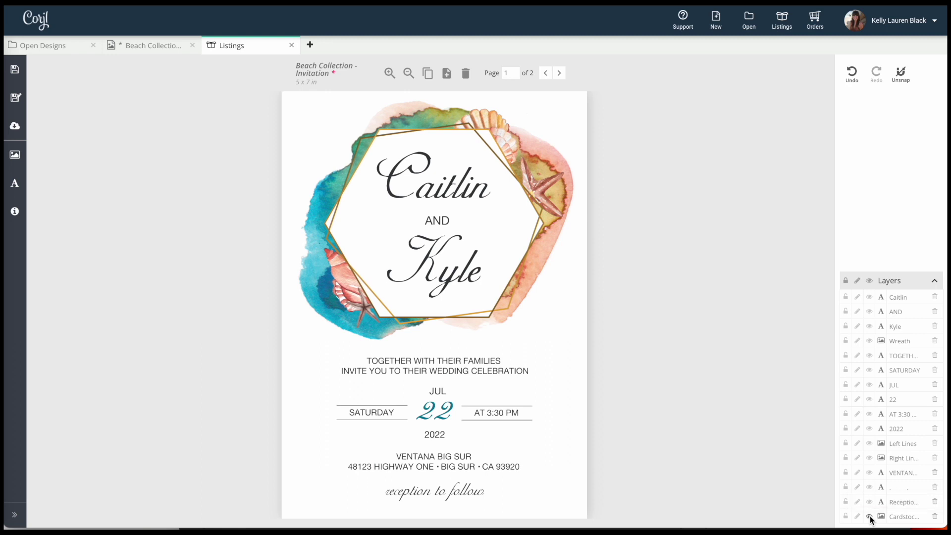
click(870, 516)
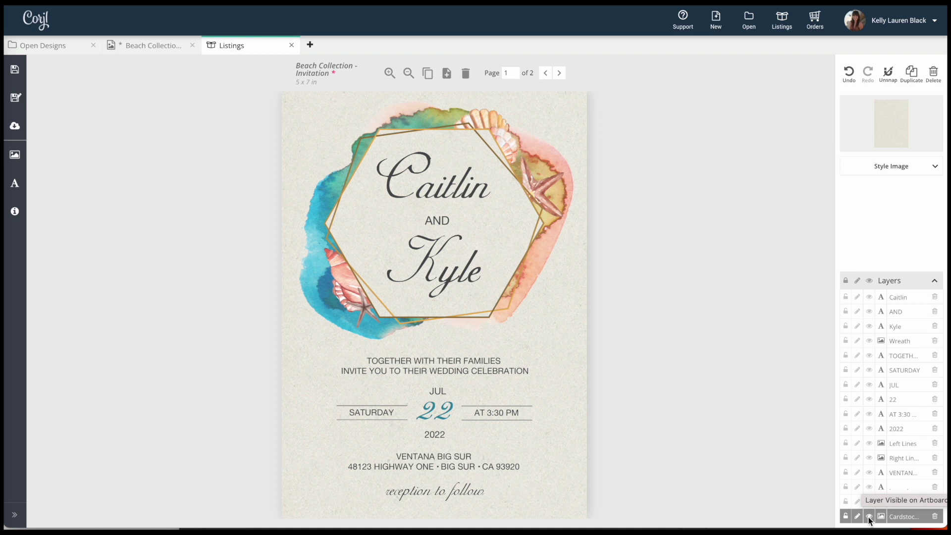
click(869, 517)
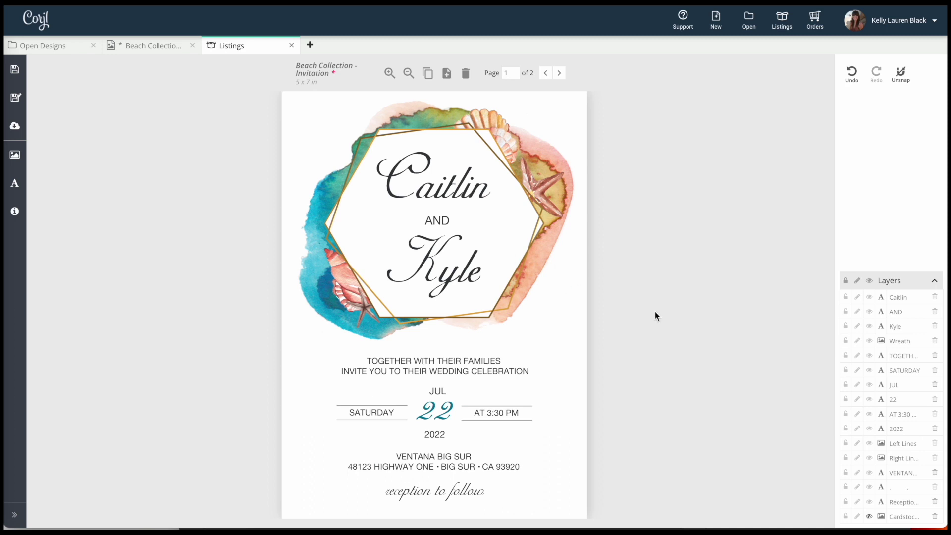
click(869, 517)
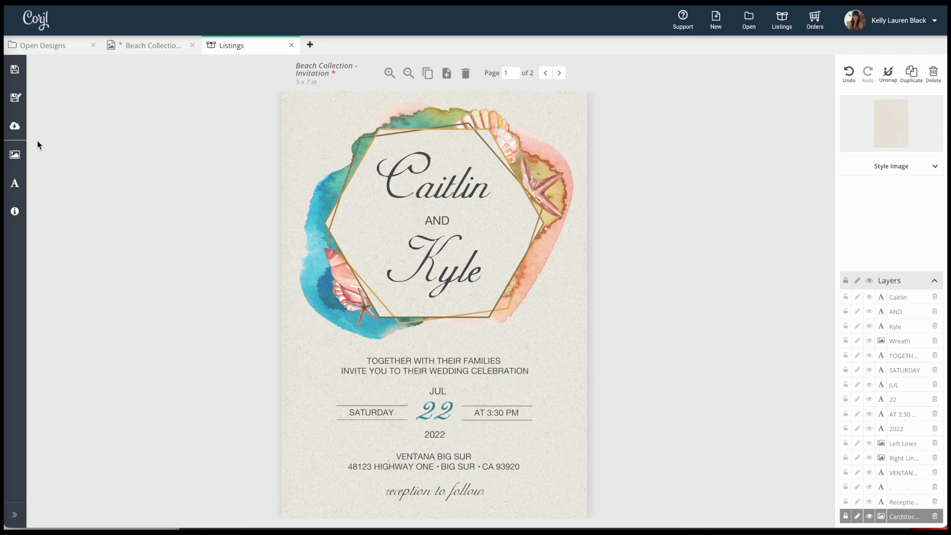
- Choose JPG as the download format and continue to its options
click(15, 128)
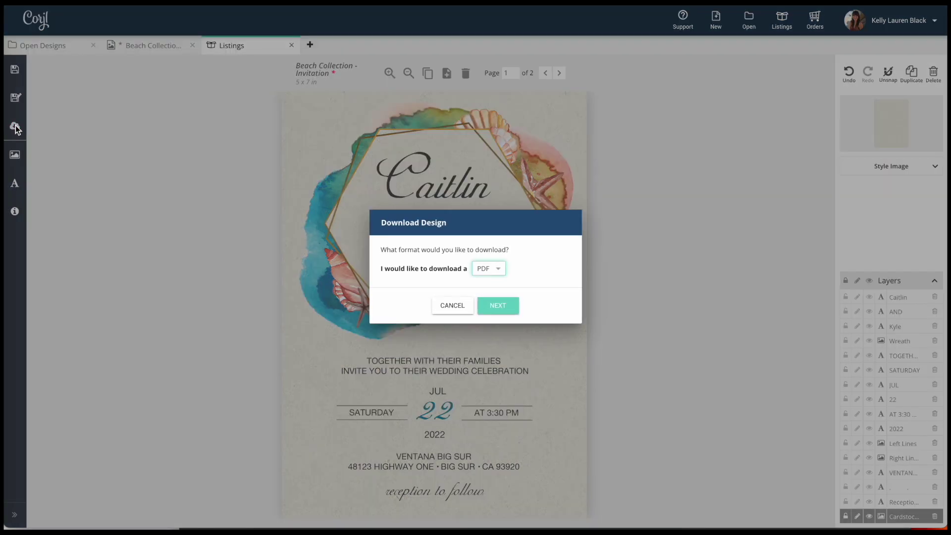
click(498, 270)
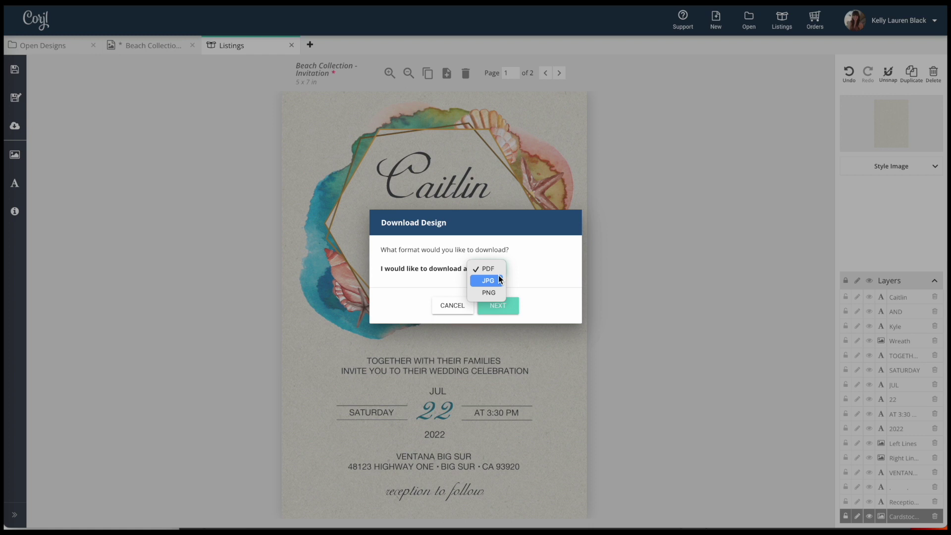
click(499, 280)
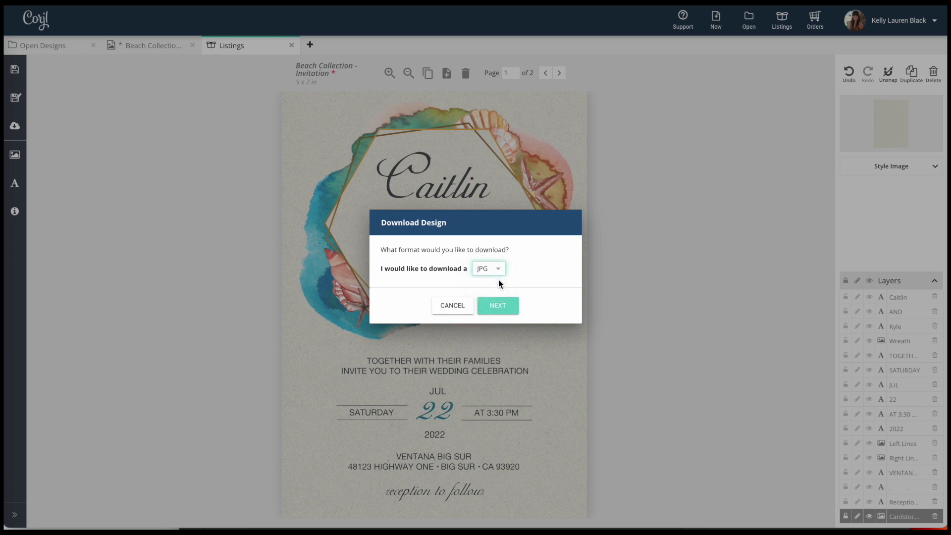
click(500, 306)
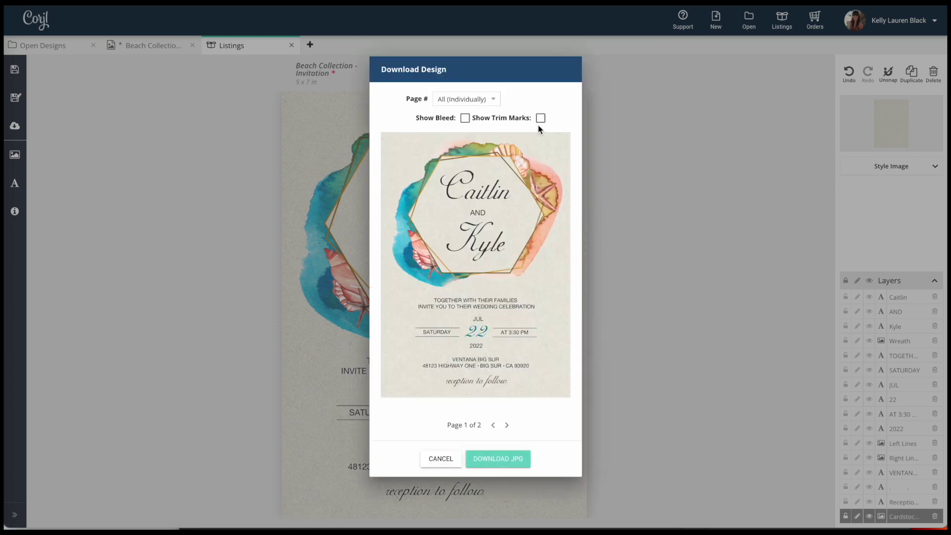
- Download only page 1 as a JPG, then hide the Cardstock background
click(494, 99)
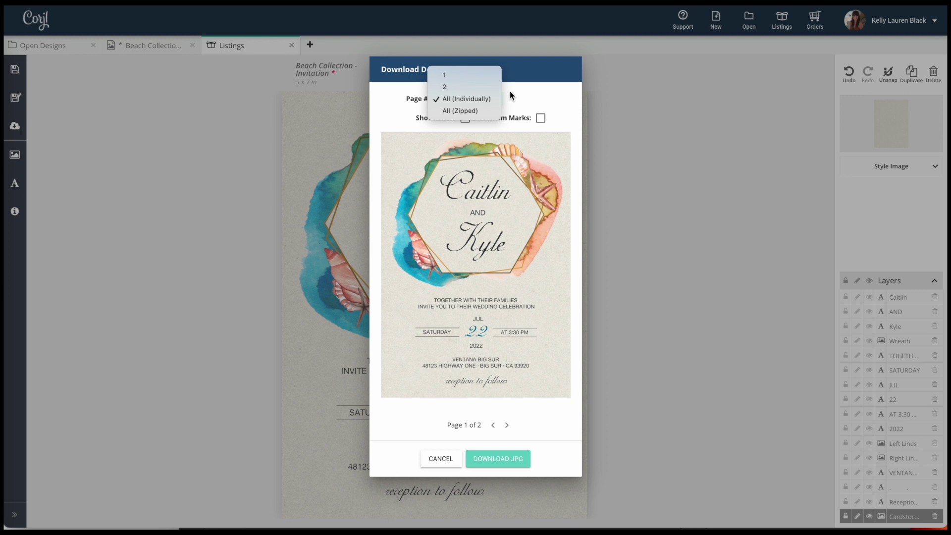
click(510, 94)
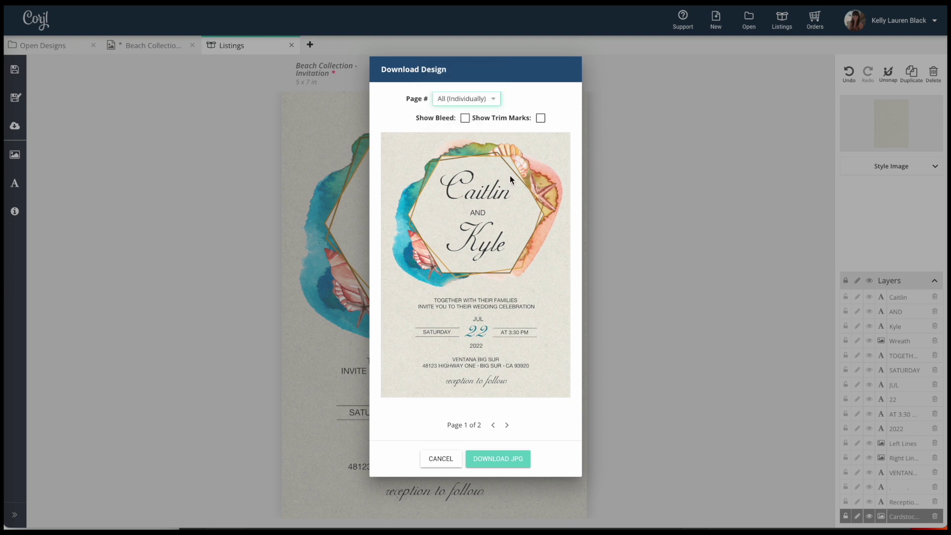
click(507, 424)
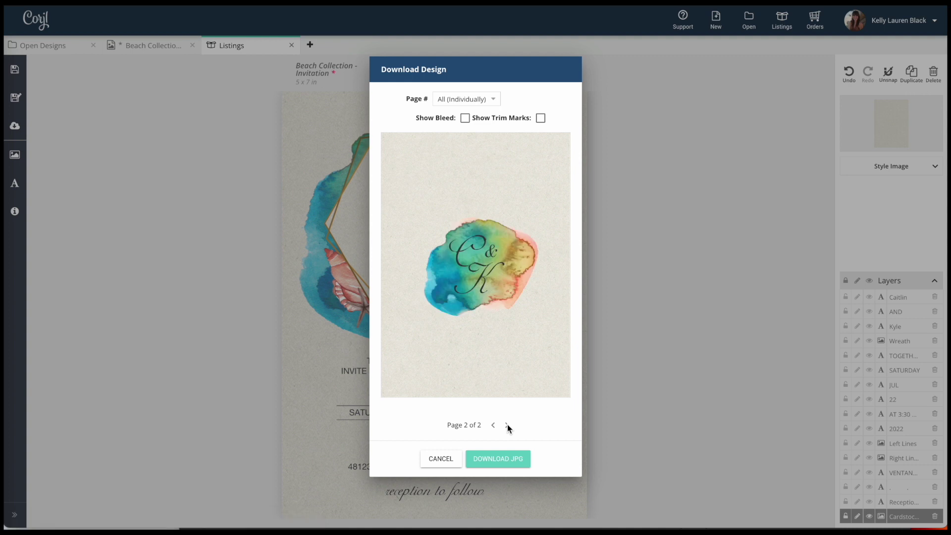
click(493, 425)
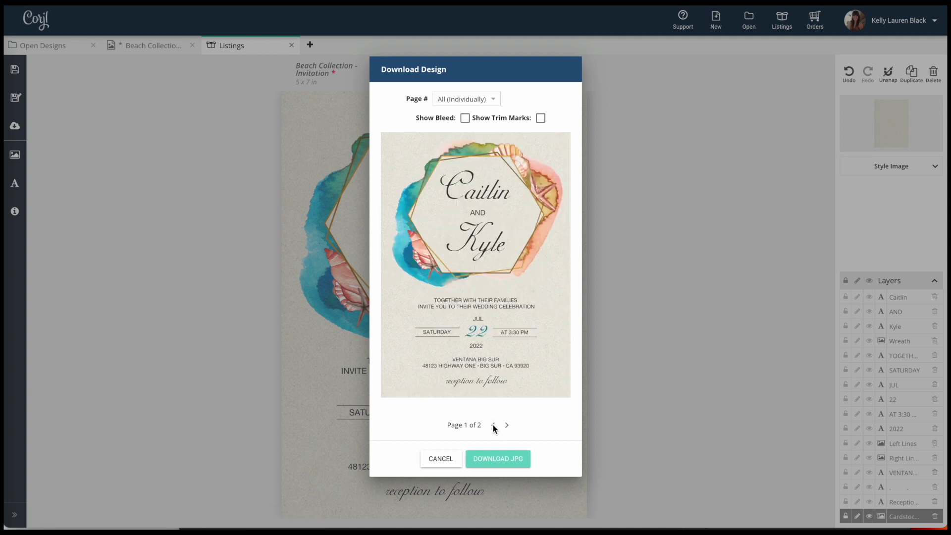
click(497, 100)
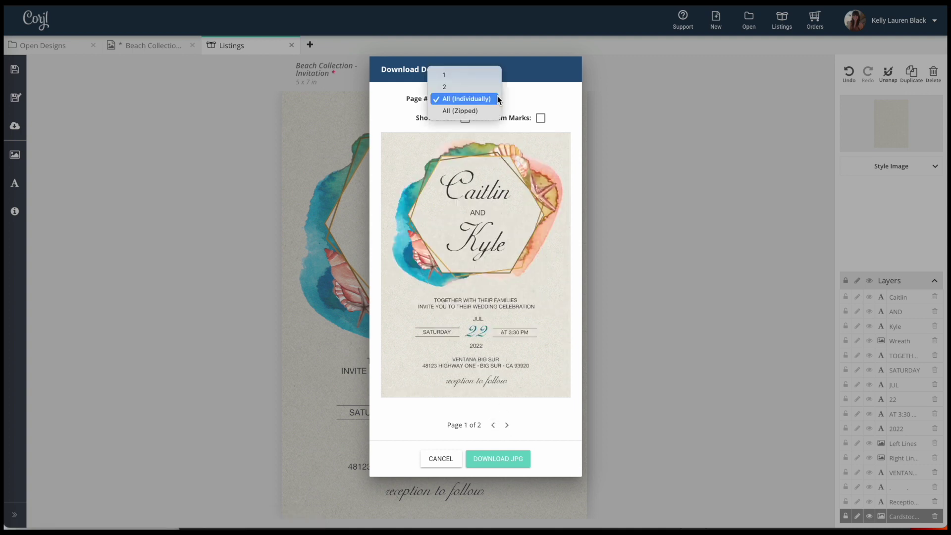
click(487, 73)
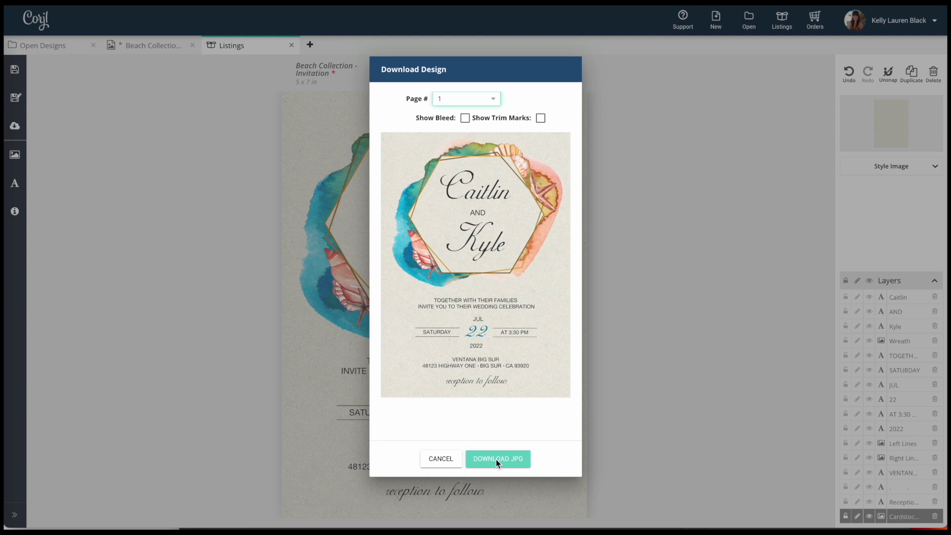
click(442, 458)
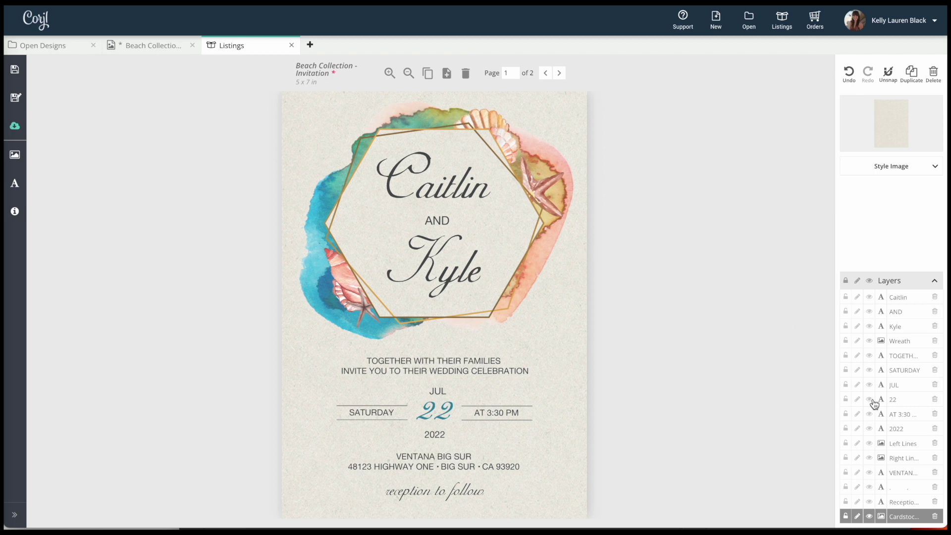
click(869, 516)
- Restore the Cardstock background and pick PDF as the download format
click(869, 517)
click(13, 127)
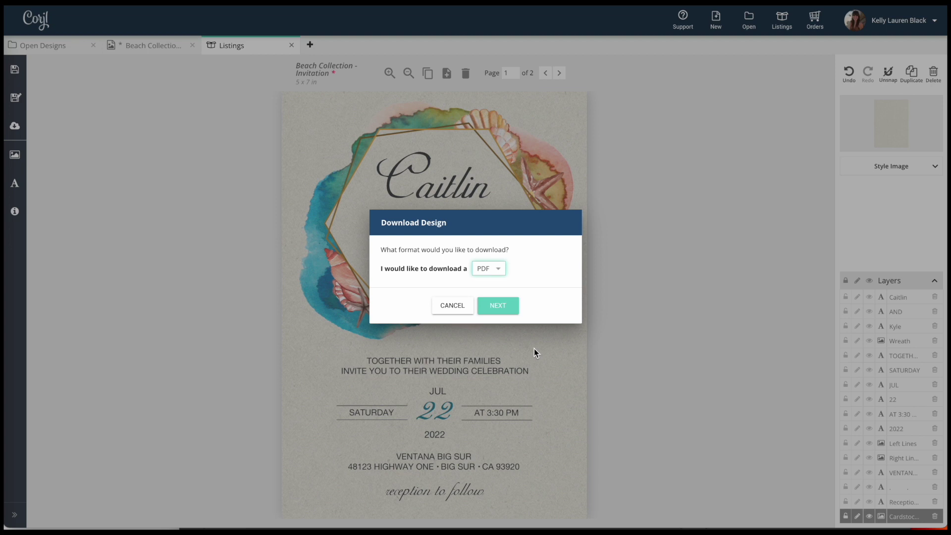
click(495, 268)
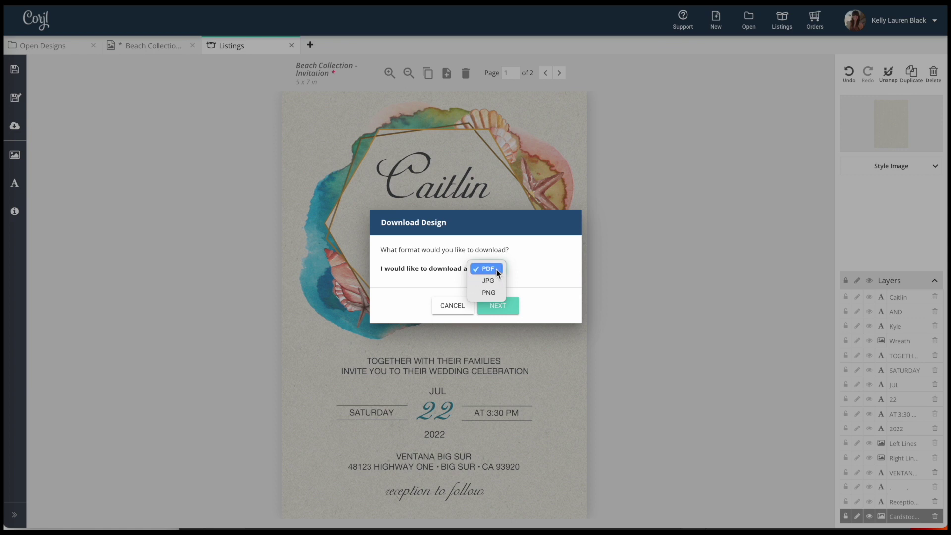
click(488, 269)
click(498, 302)
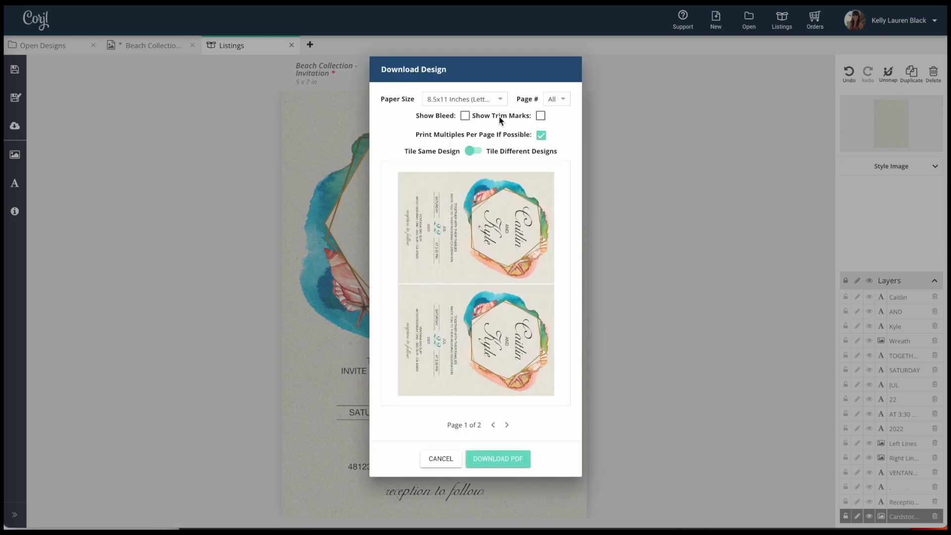
- Set the PDF to default paper size, all pages, with bleed and trim marks
click(500, 99)
click(495, 86)
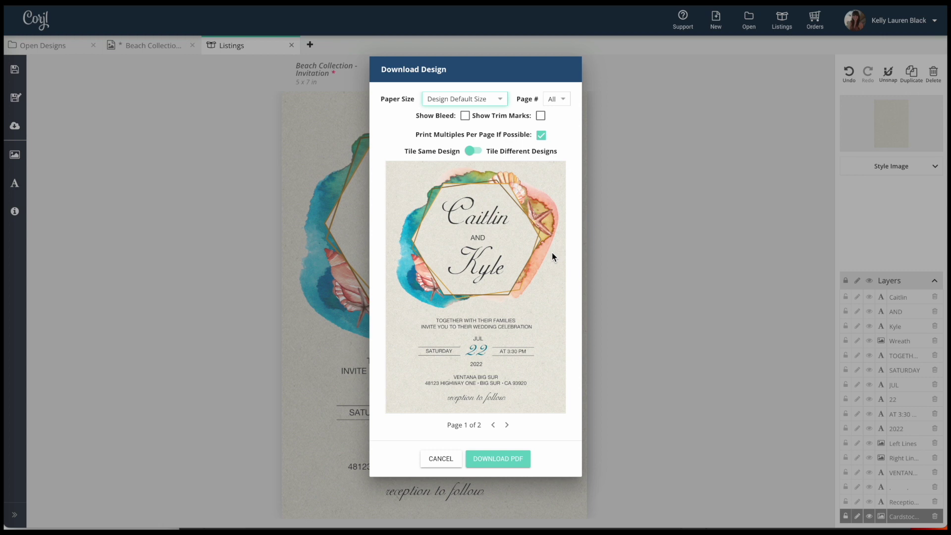
click(465, 116)
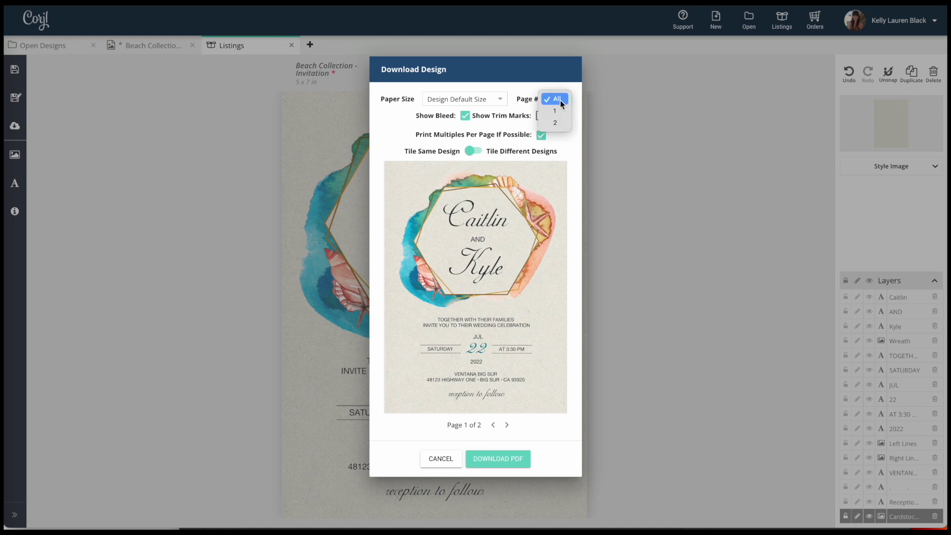
click(564, 100)
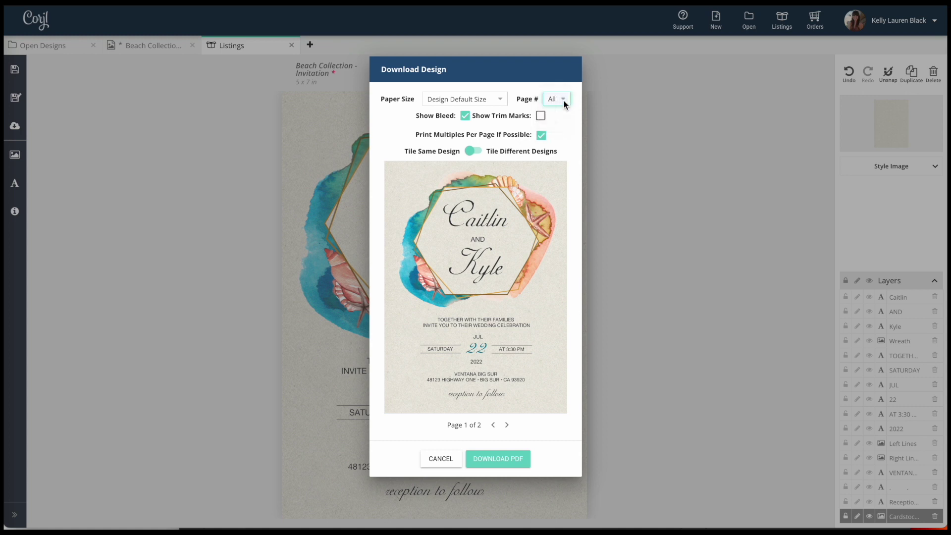
click(506, 425)
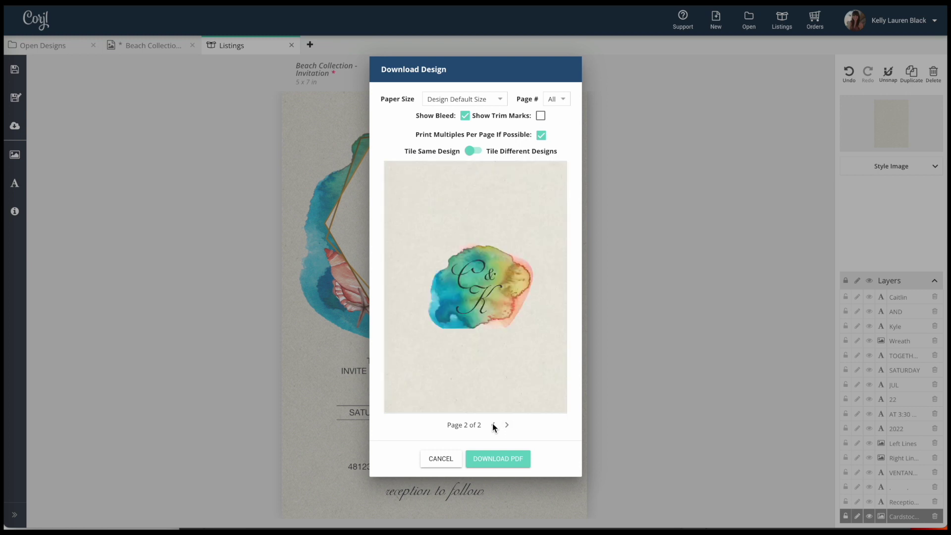
click(493, 425)
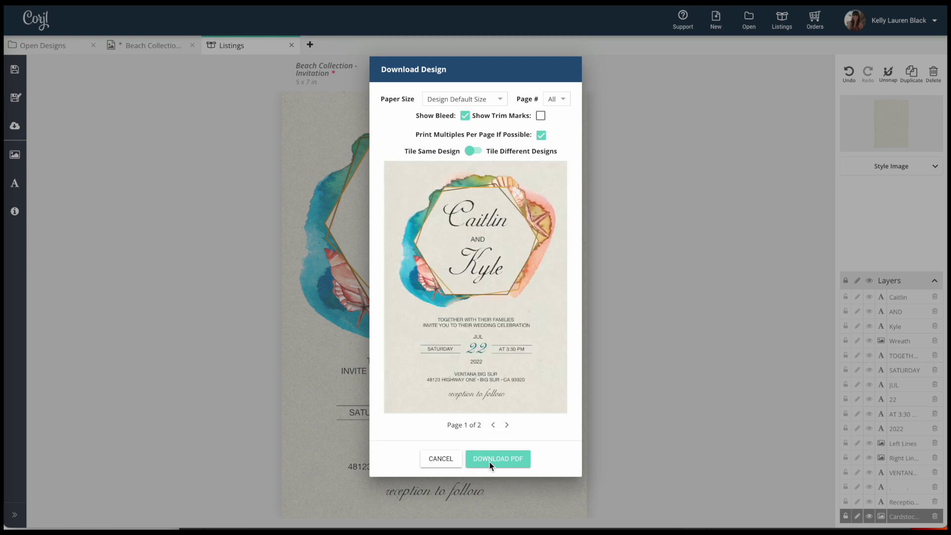
click(539, 115)
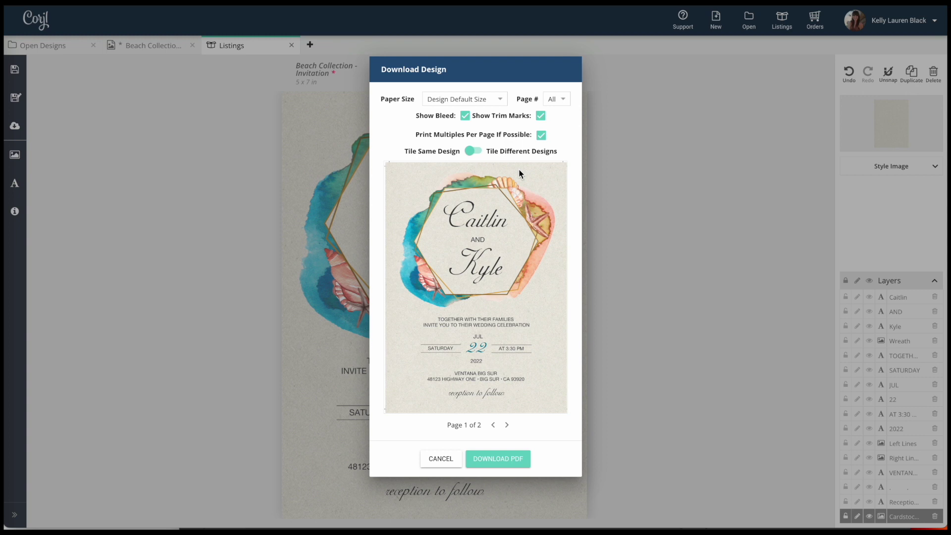
- Preview the PDF on 8.5x11 Letter paper, then cancel without downloading
click(497, 101)
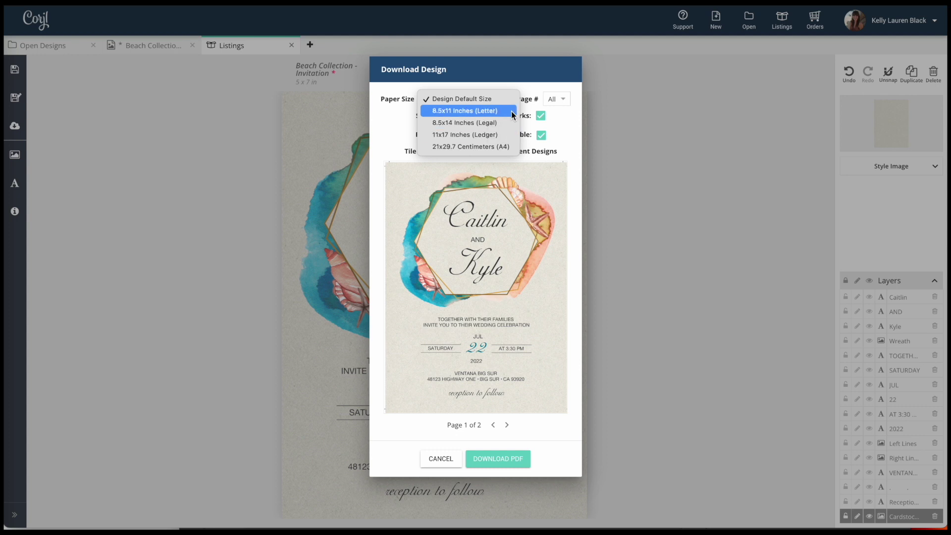
click(488, 115)
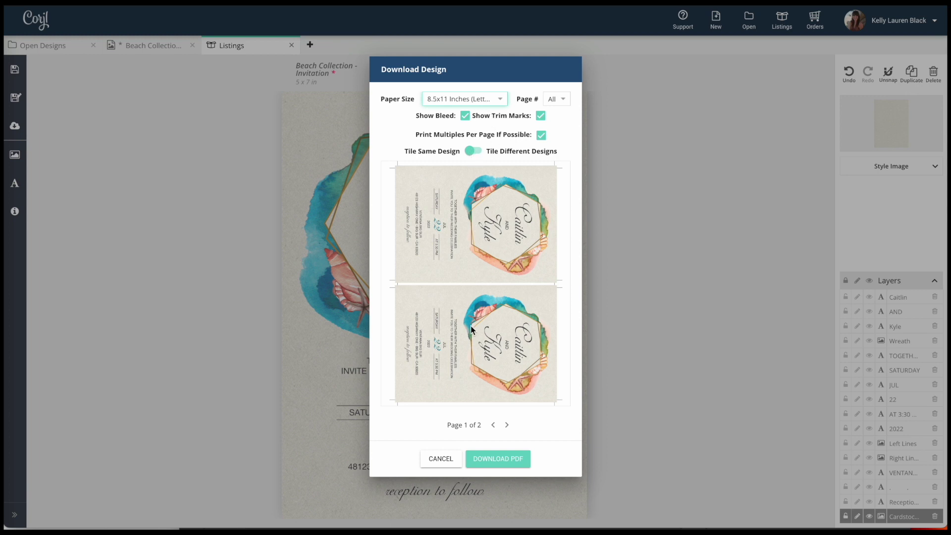
click(507, 424)
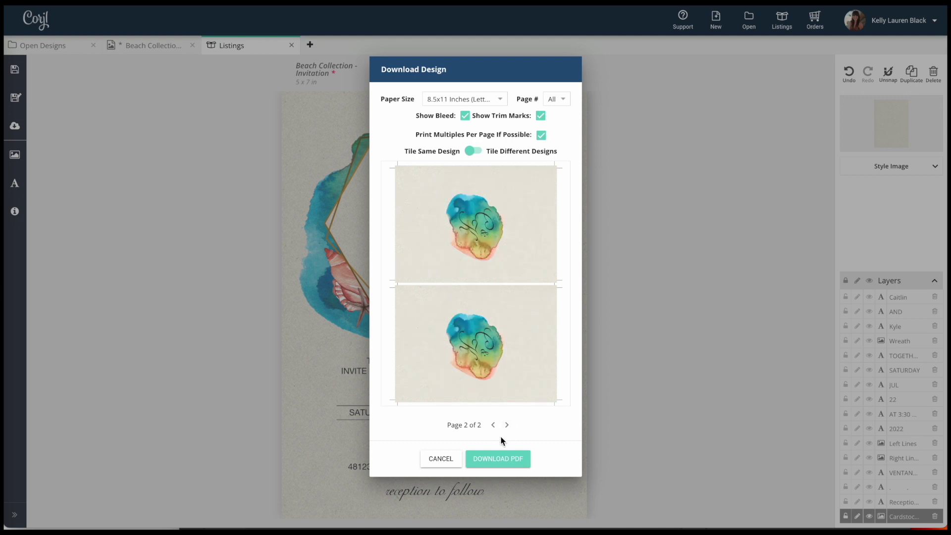
click(493, 425)
click(441, 459)
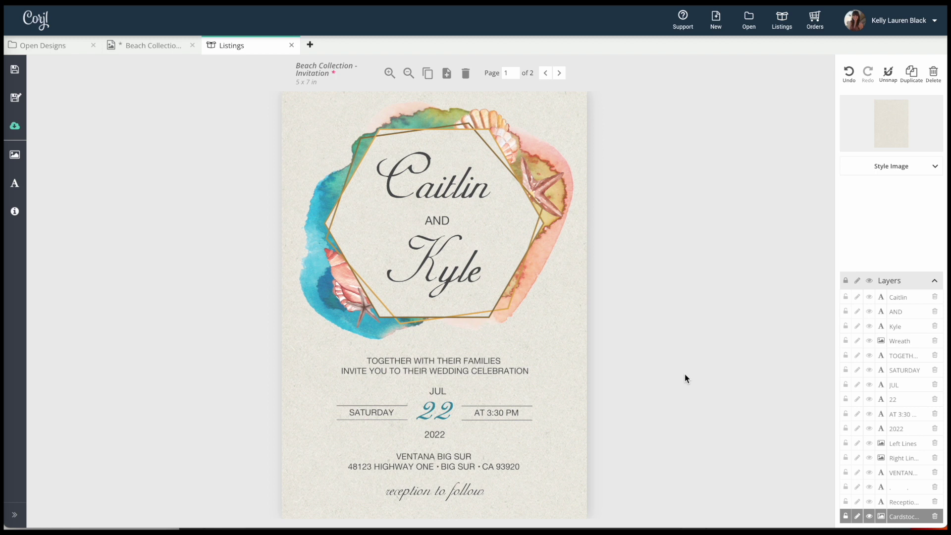
- Hide the Cardstock layer on the invitation front
click(869, 516)
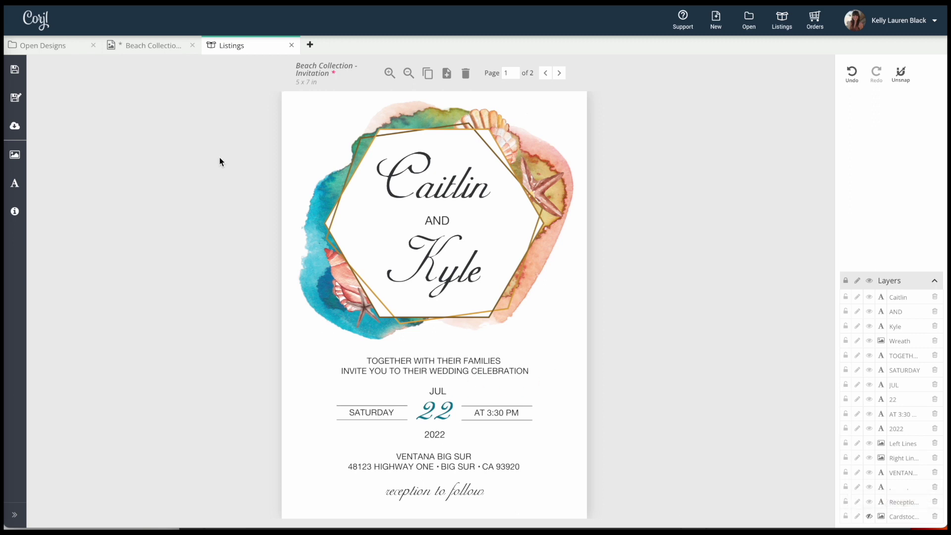
- Set a PNG download of all pages individually with bleed, preview page 2, then close
click(15, 127)
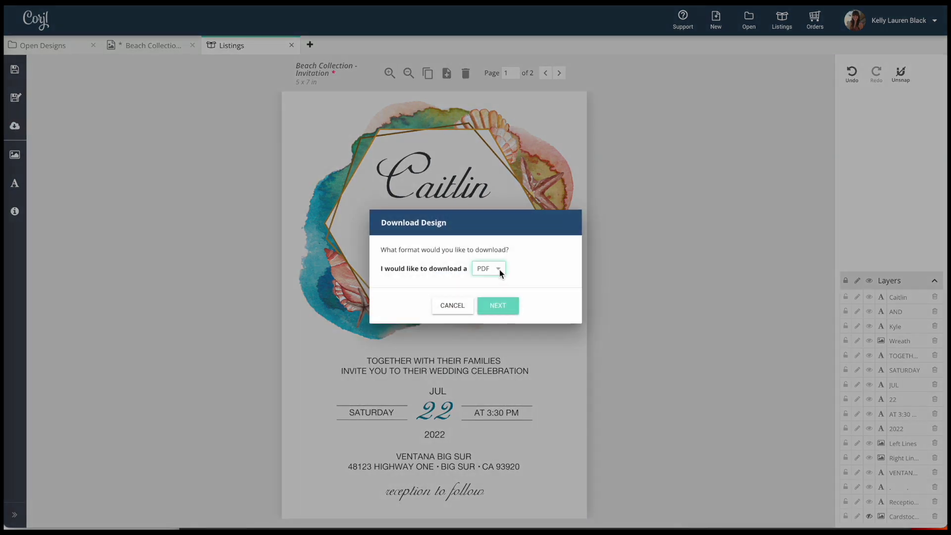
click(498, 270)
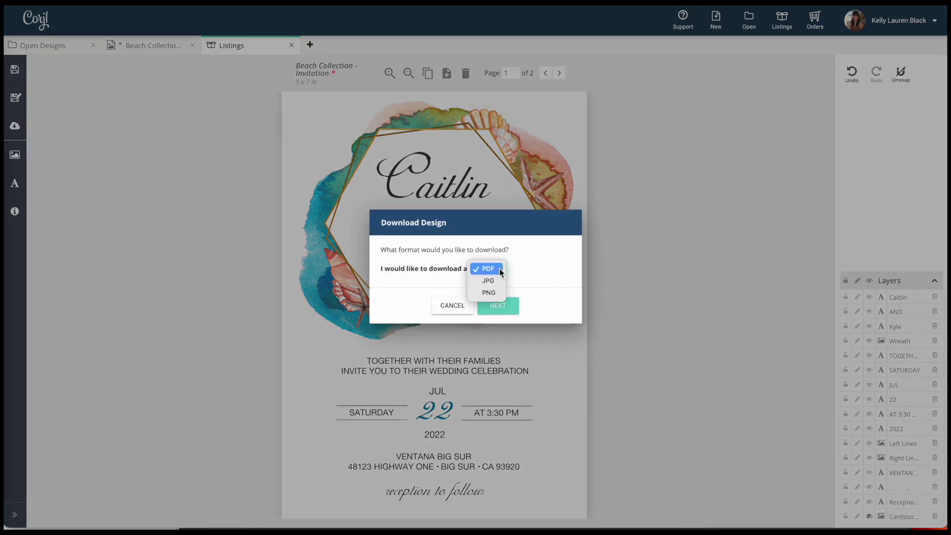
click(491, 293)
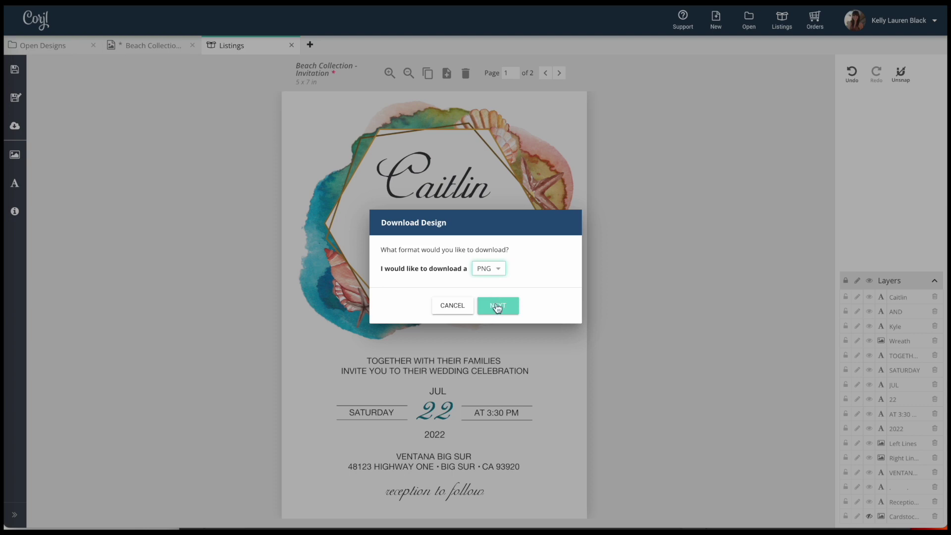
click(498, 305)
click(465, 118)
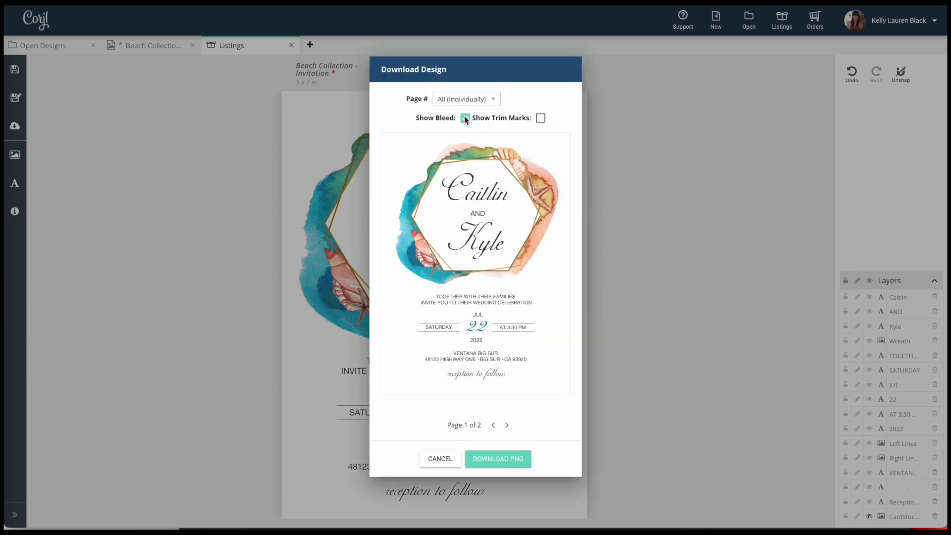
click(493, 99)
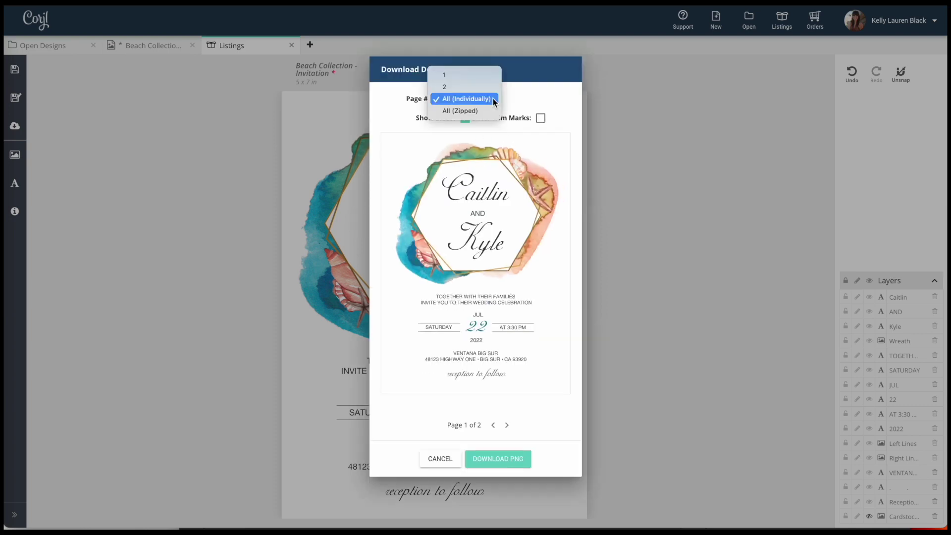
click(492, 98)
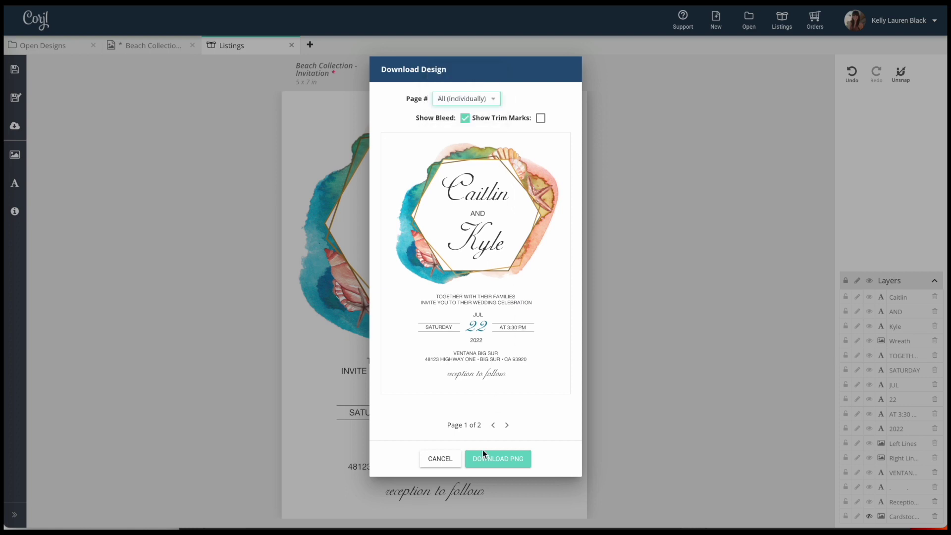
click(507, 425)
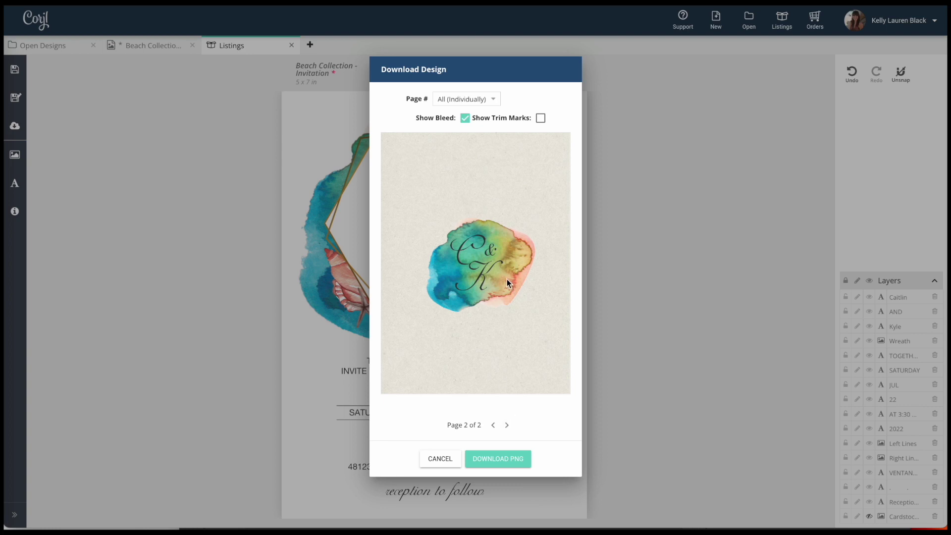
click(440, 459)
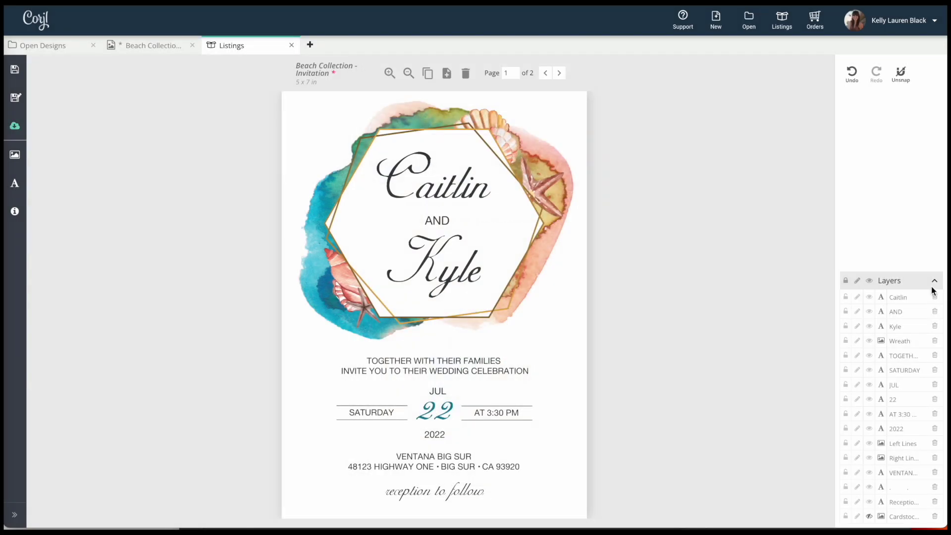
- Hide page 2's Cardstock layer, then preview both pages in the PNG download
click(559, 72)
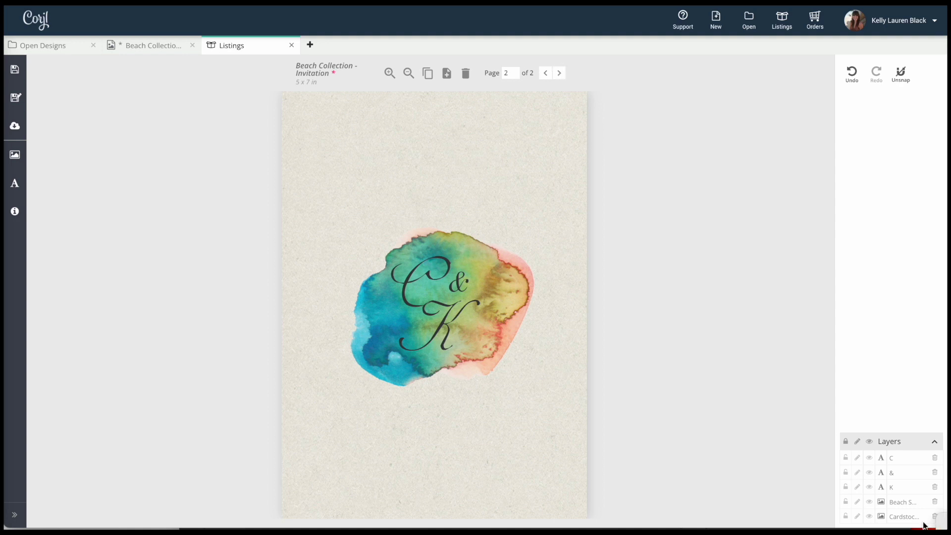
click(869, 516)
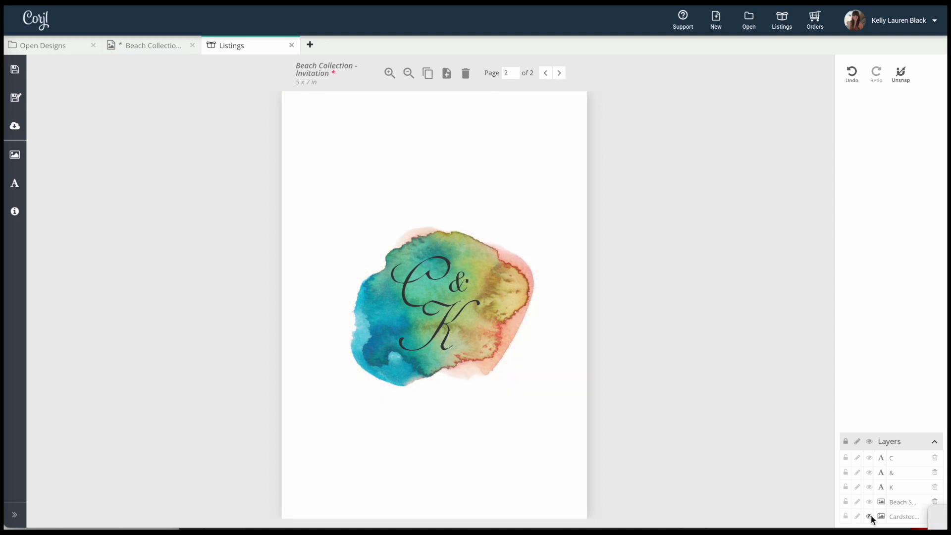
click(16, 125)
click(498, 269)
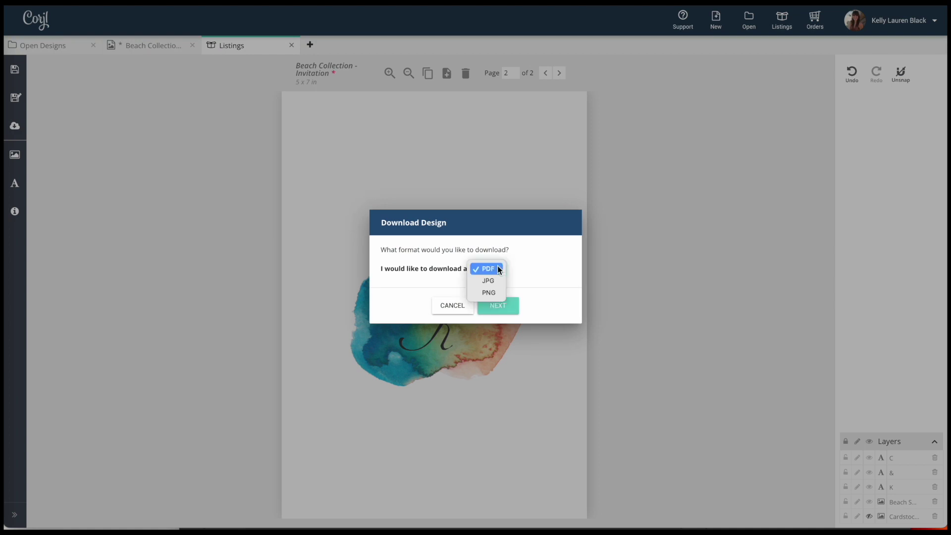
click(496, 291)
click(500, 305)
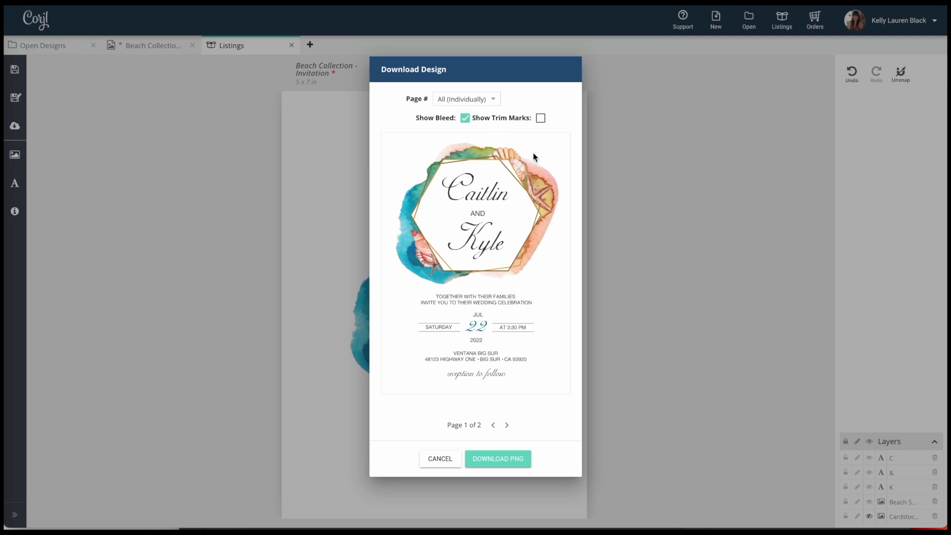
click(506, 426)
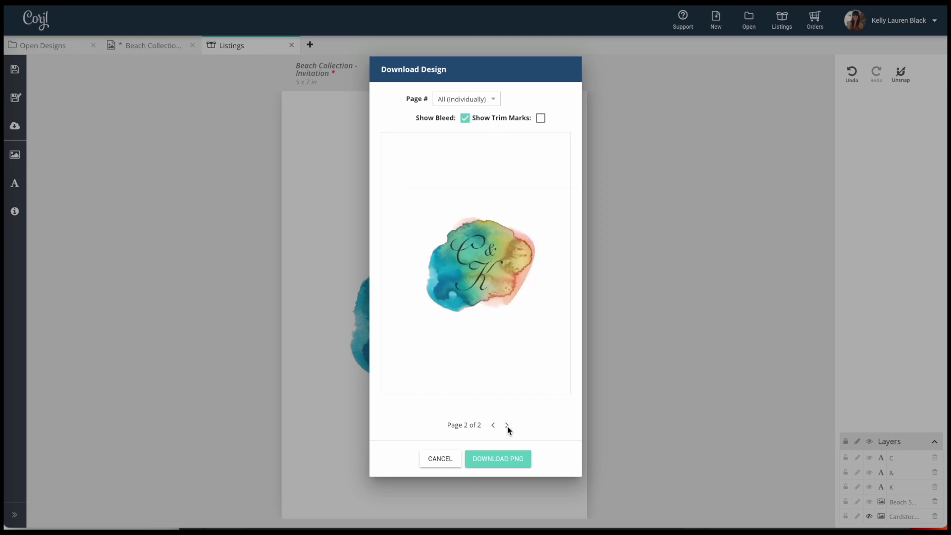
click(494, 425)
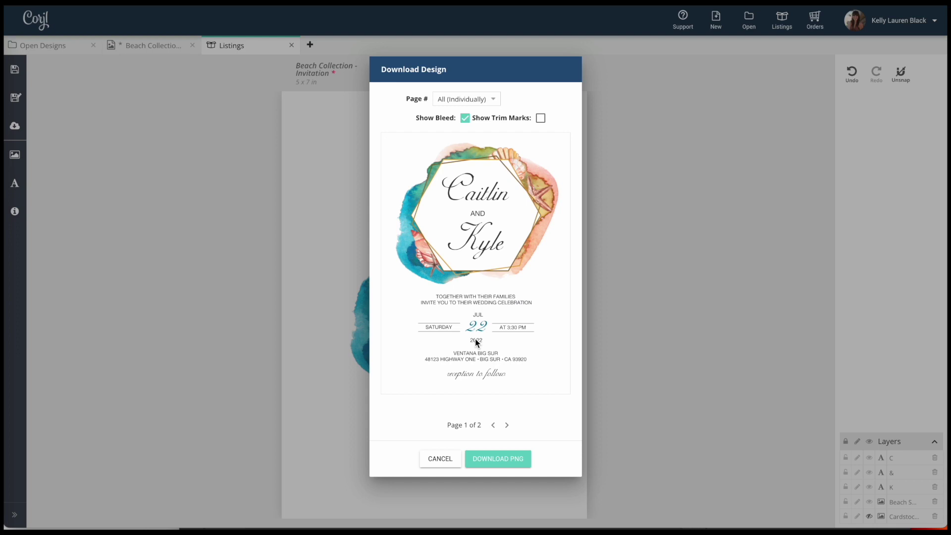
- Cancel the Download Design dialog, returning to the monogram page
click(446, 461)
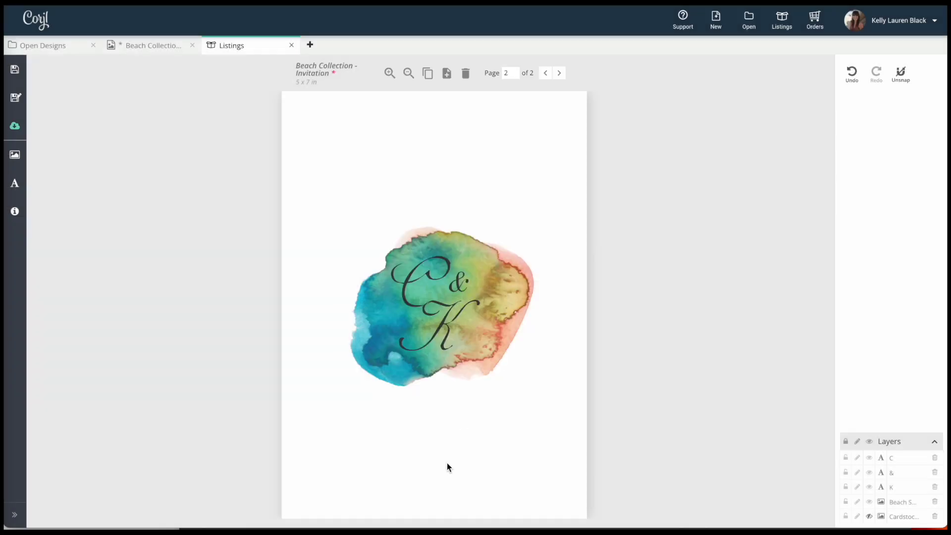